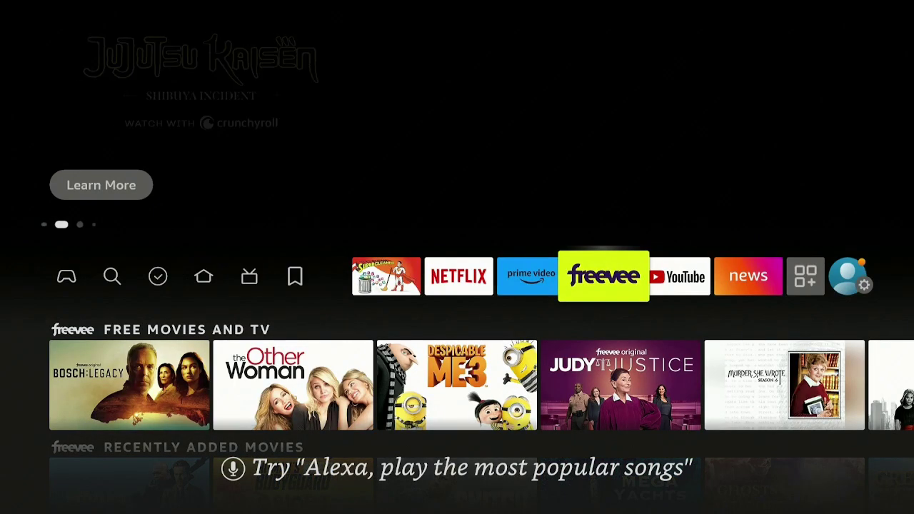
Step: Turn off Auto Offload in the My Fire TV storage settings and return to the home screen
key("Right")
key("Right")
key("Right")
key("Right")
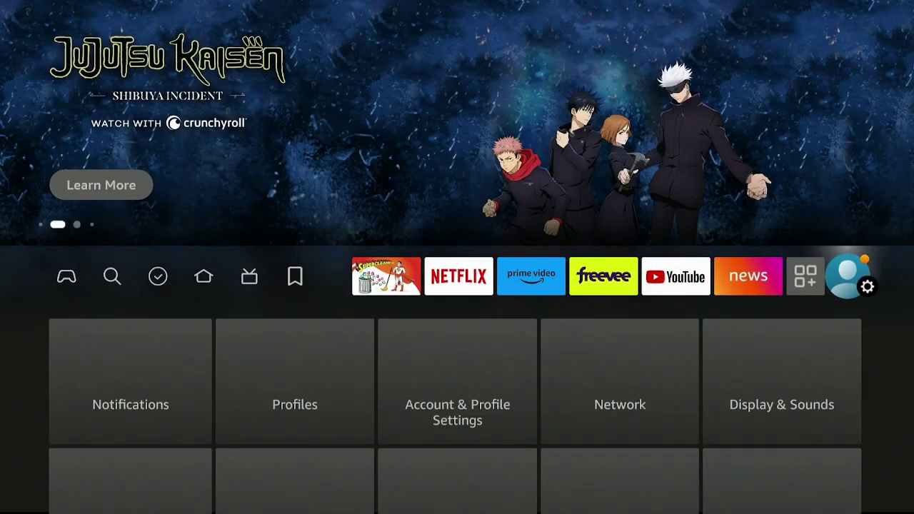
key("Down")
key("Down")
key("Down")
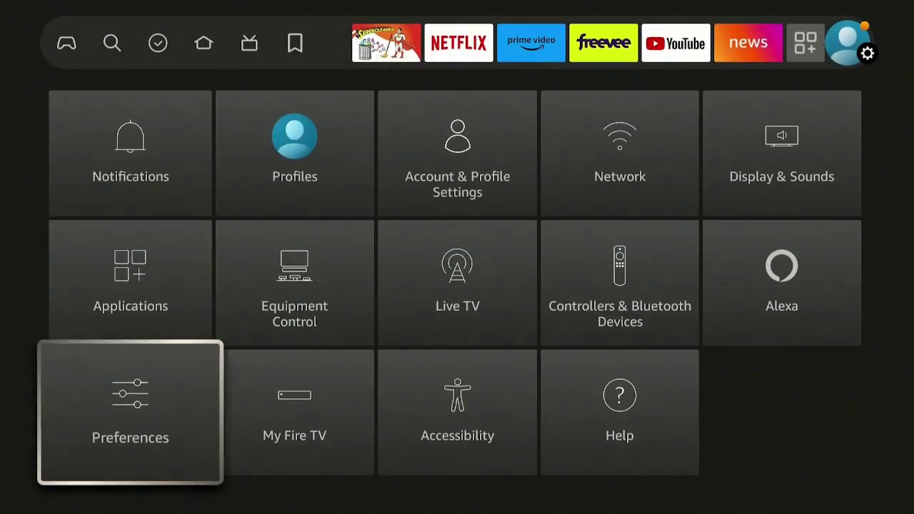
key("Right")
key("Return")
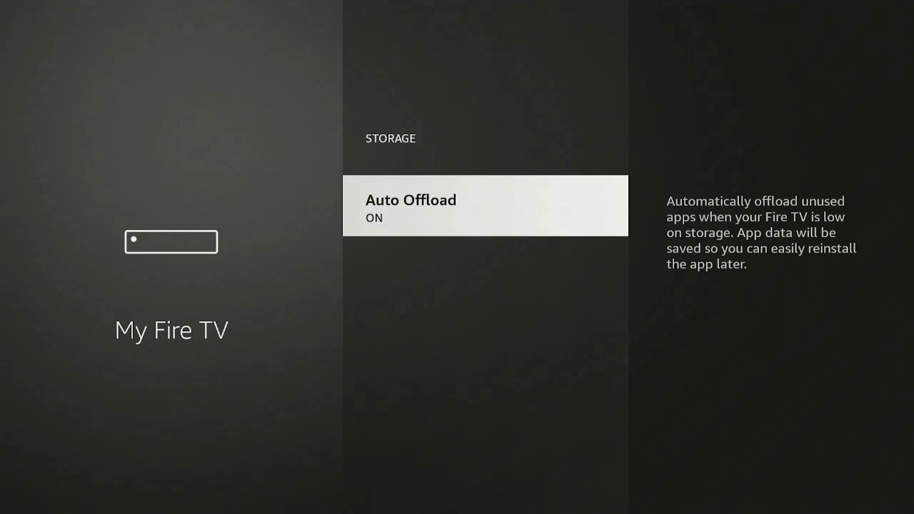
key("Return")
key("Home")
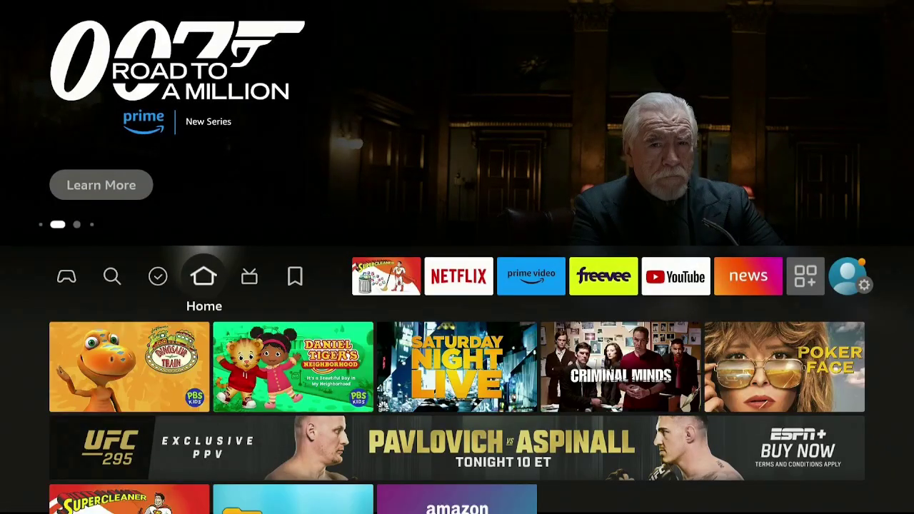
Step: Open the Preferences settings from the home screen
key("Right")
key("Right")
key("Right")
key("Right")
key("Right")
key("Right")
key("Right")
key("Right")
key("Right")
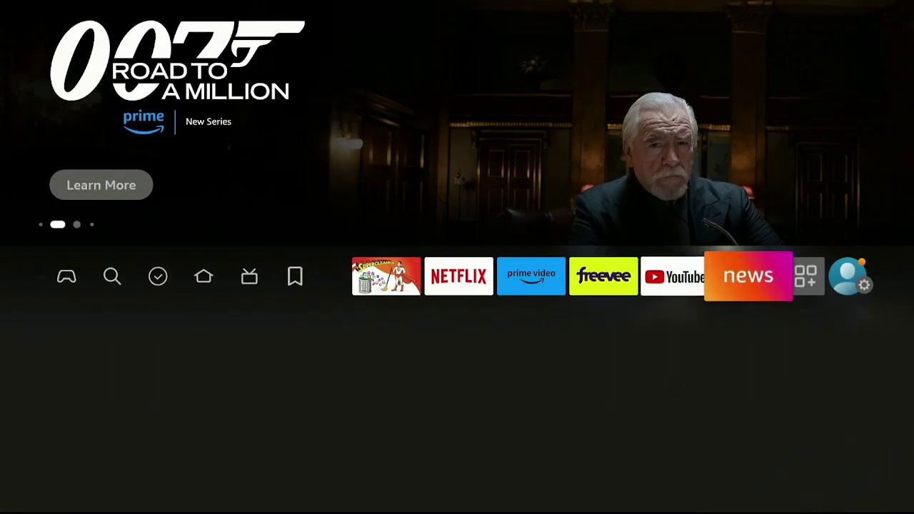
key("Right")
key("Down")
key("Down")
key("Down")
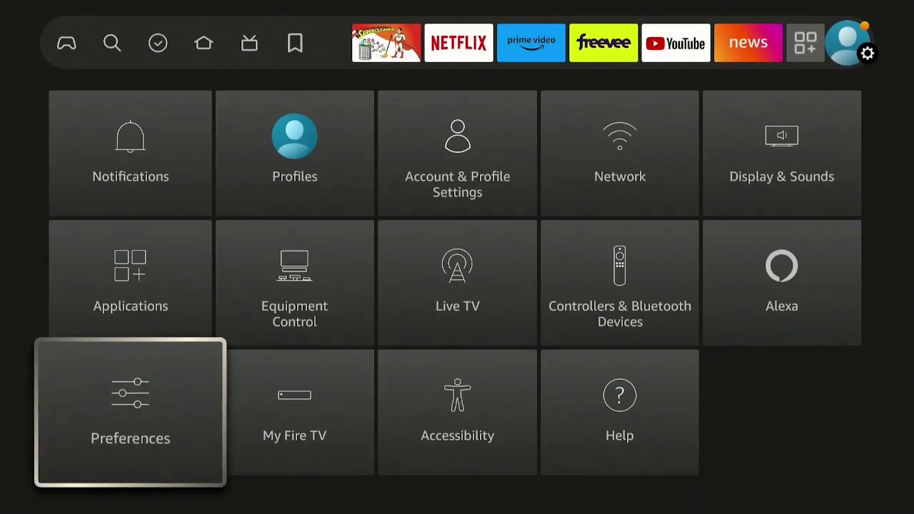
key("Return")
Step: Review the Parental Controls options and the Manage Sharing from Apps options under Privacy Settings
key("Return")
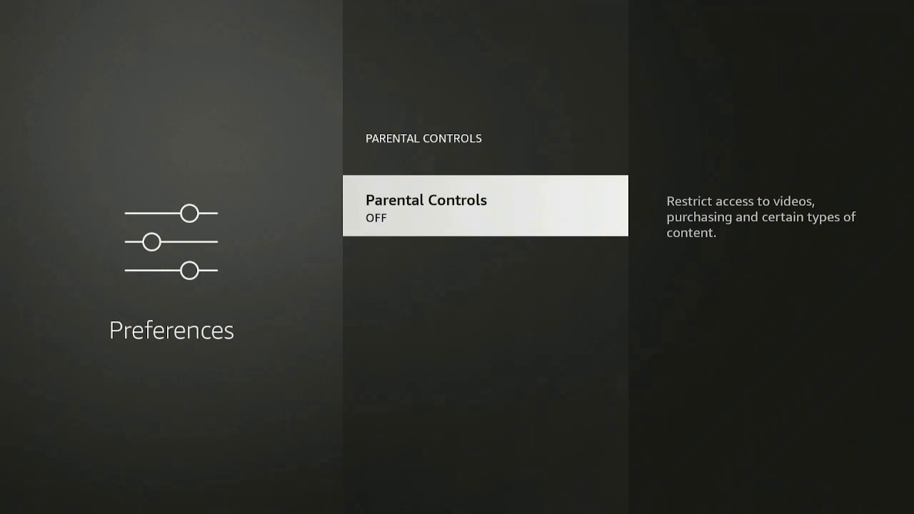
key("Escape")
key("Down")
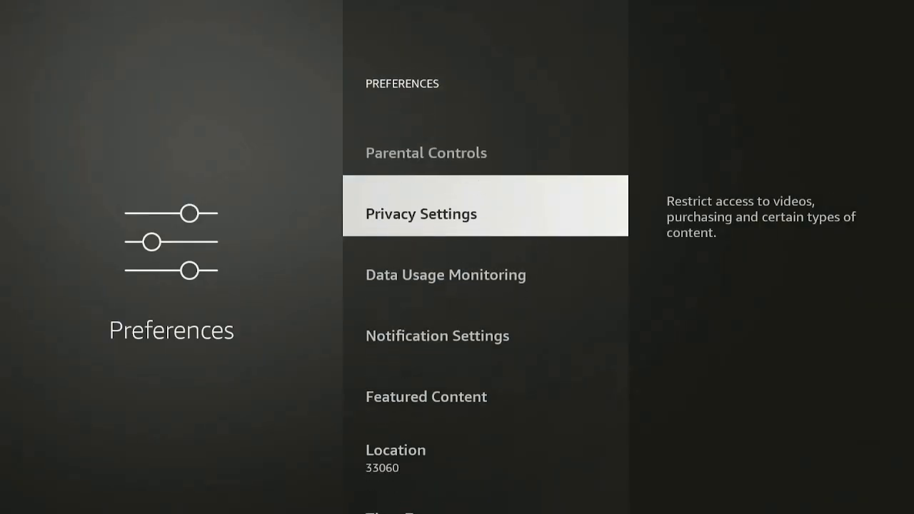
key("Return")
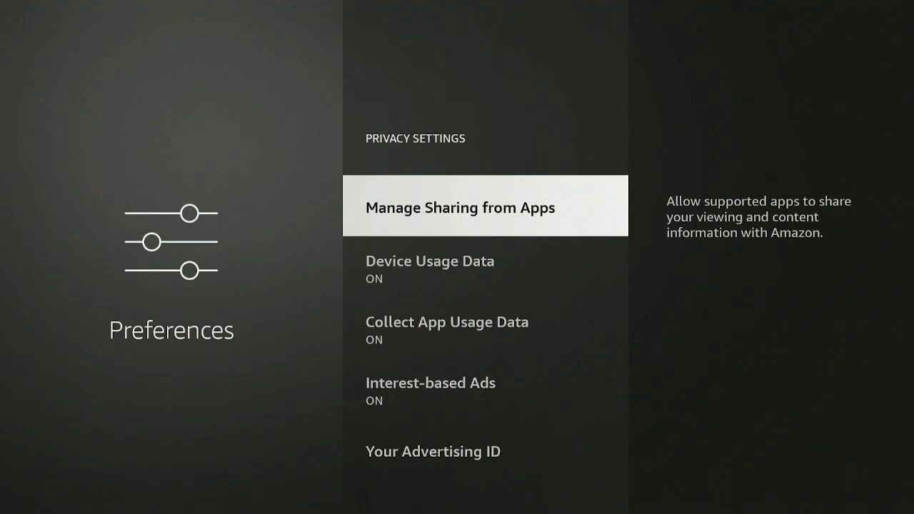
key("Return")
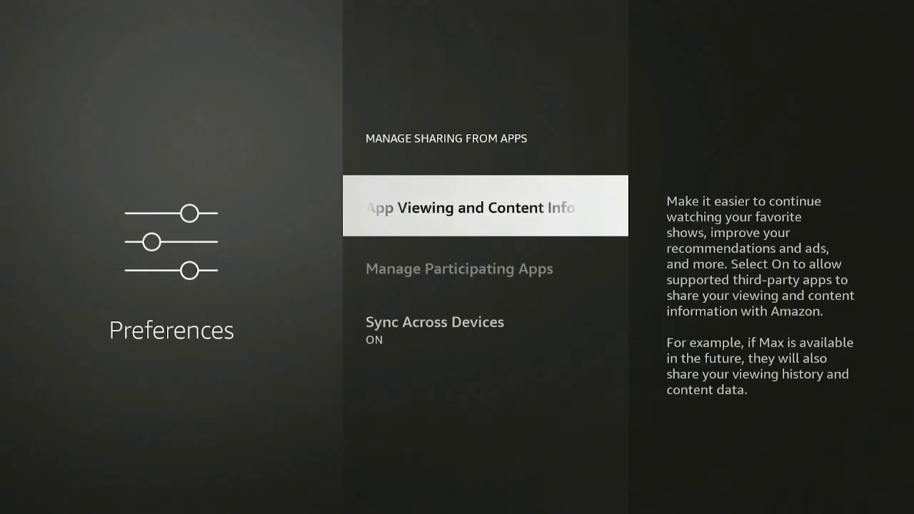
key("Down")
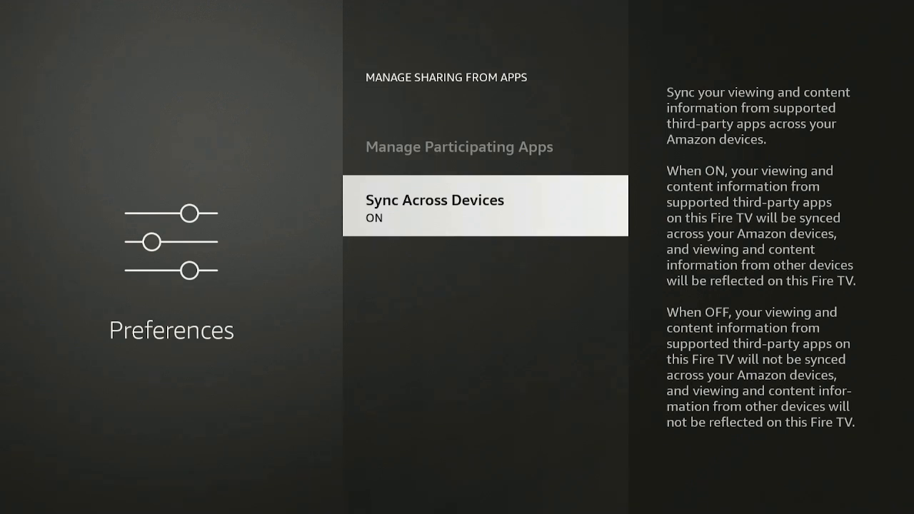
key("Up")
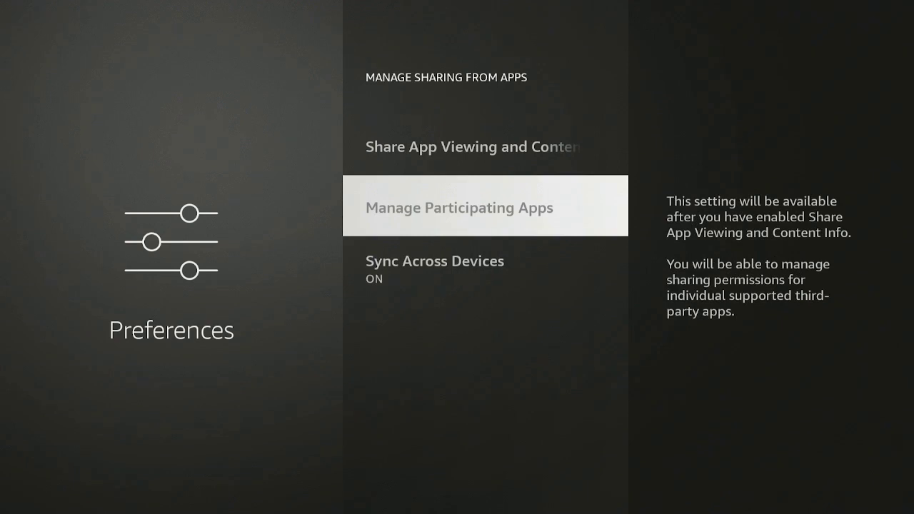
key("Escape")
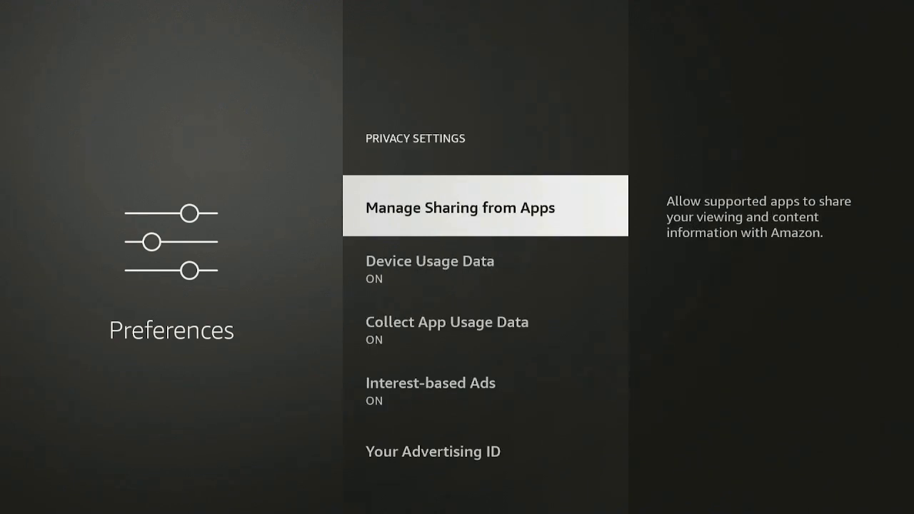
Step: Turn off Device Usage Data and Collect App Usage Data in Privacy Settings
key("Down")
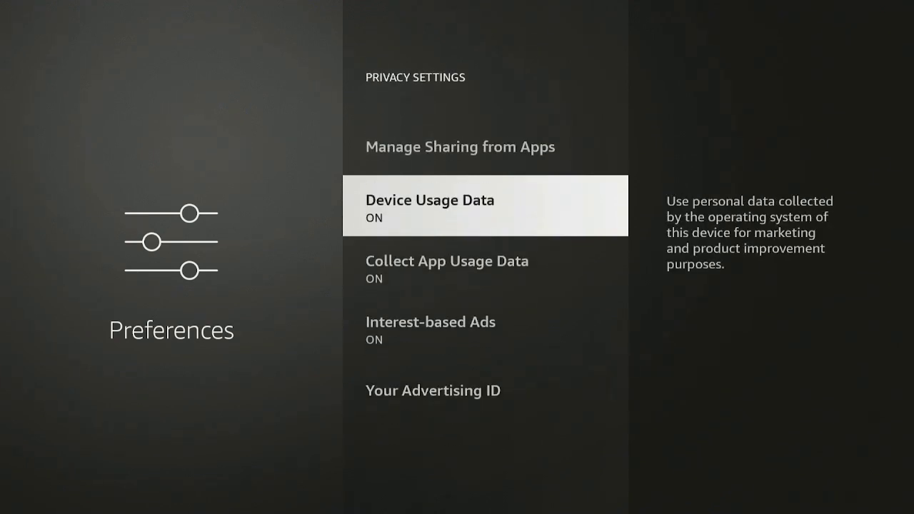
key("Return")
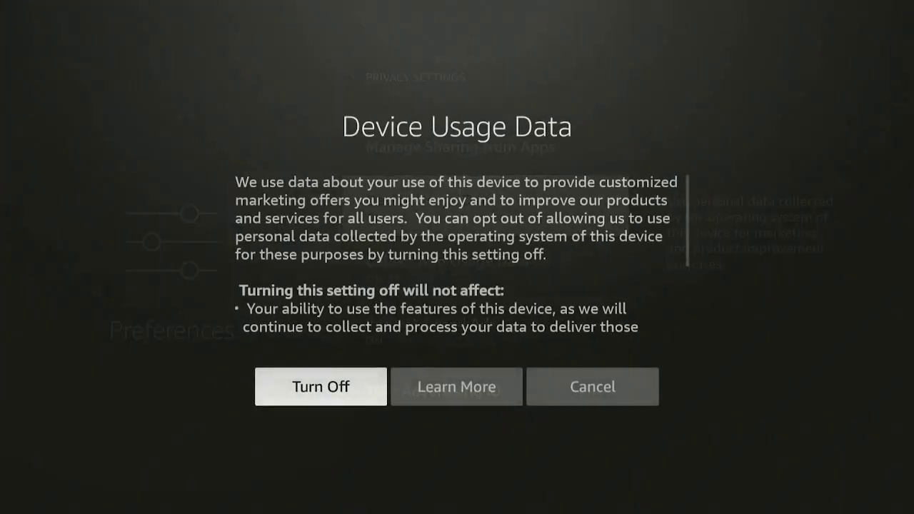
key("Return")
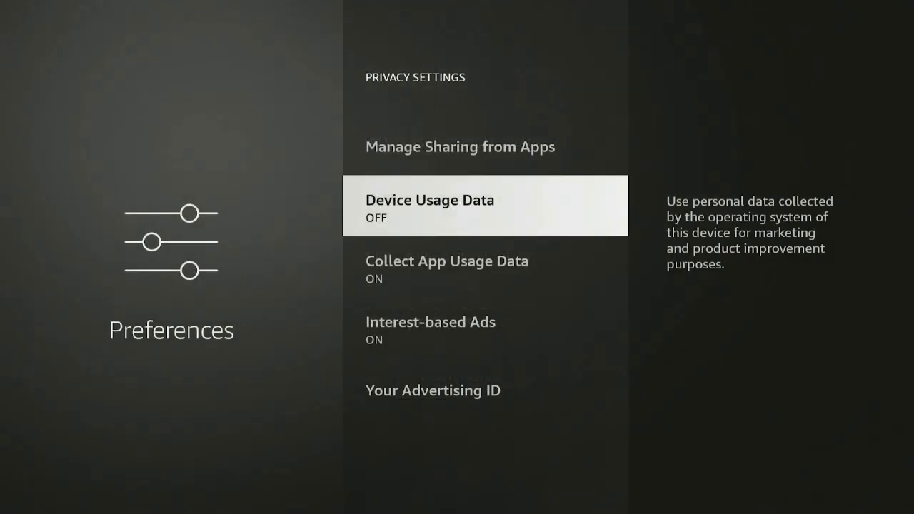
key("Down")
key("Return")
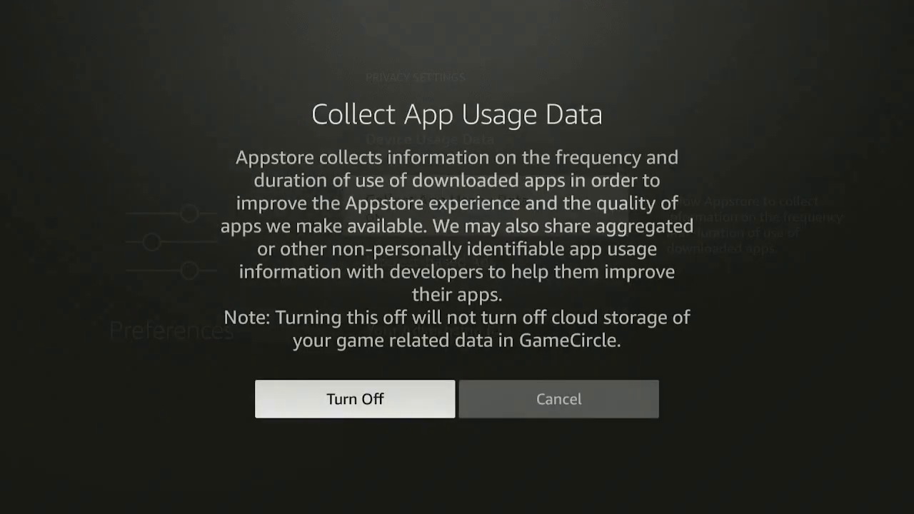
key("Return")
Step: Turn off Interest-based Ads in Privacy Settings and return to the Preferences list
key("Down")
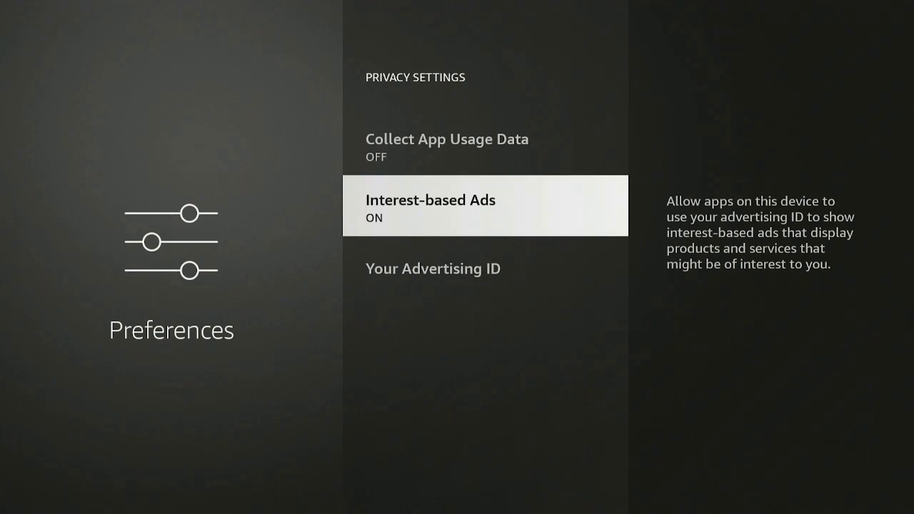
key("Return")
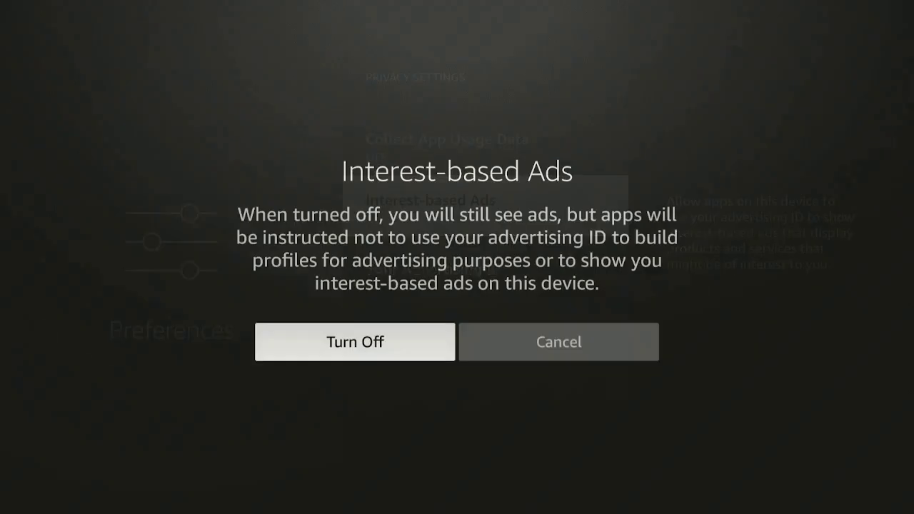
key("Return")
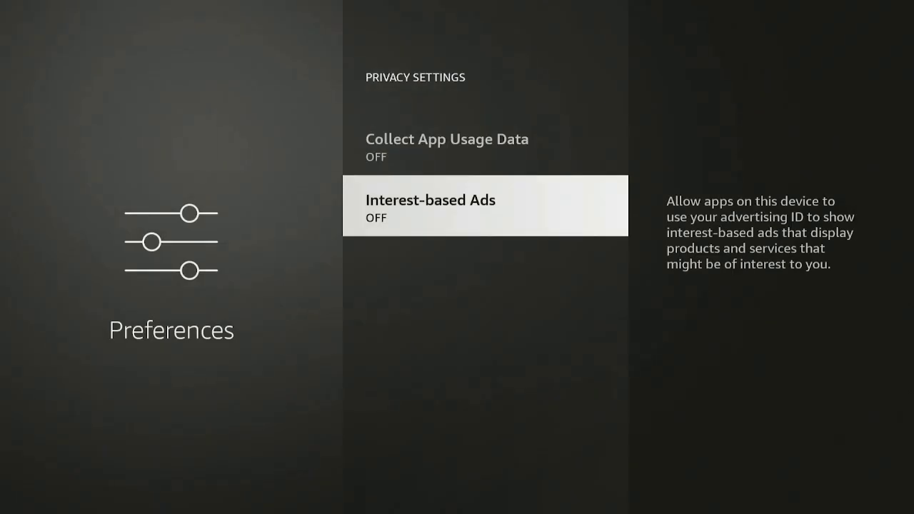
key("Escape")
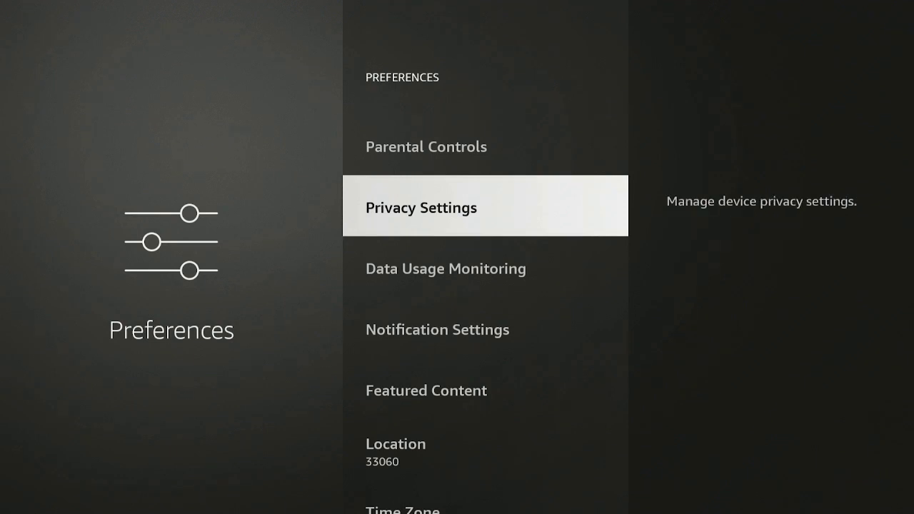
Step: Turn off the Still Watching option in Data Usage Monitoring and return to Preferences
key("Down")
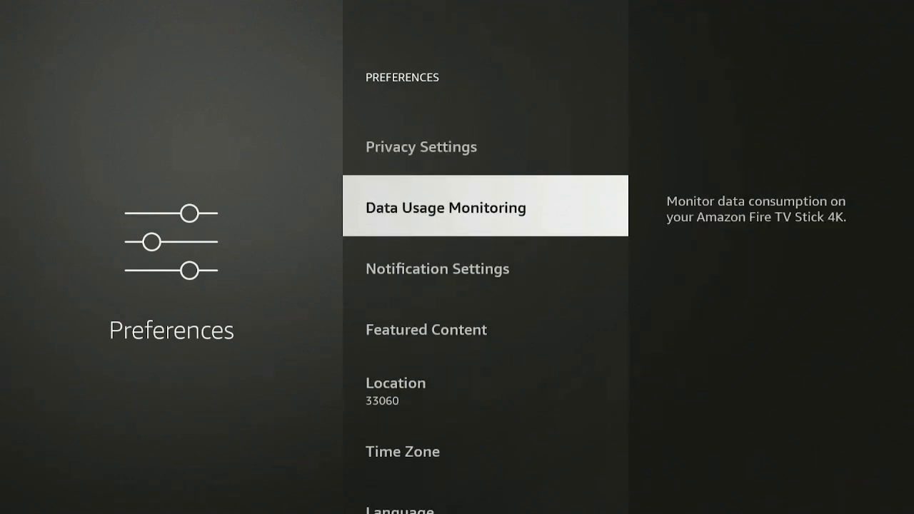
key("Return")
key("Down")
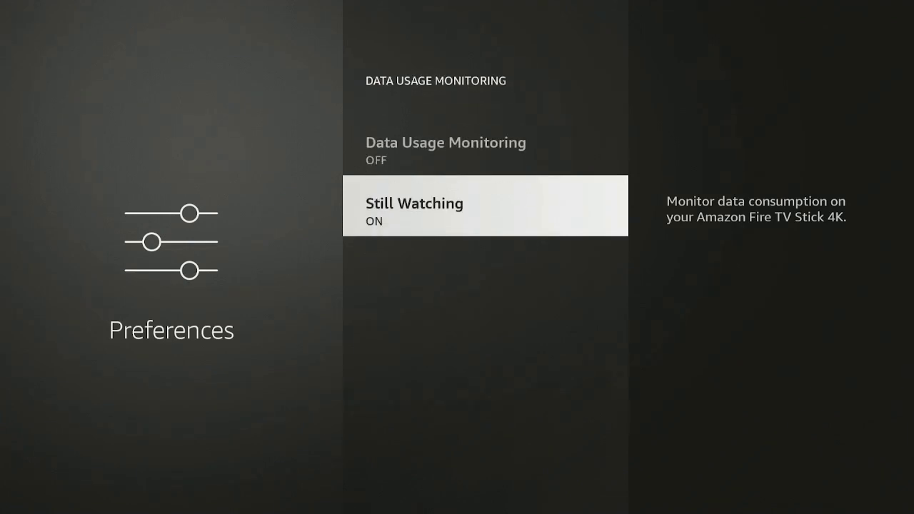
key("Return")
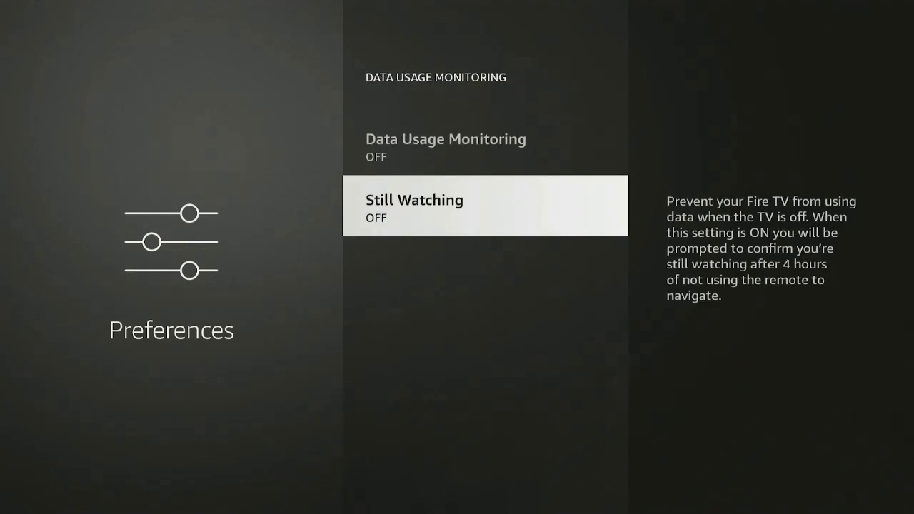
key("Escape")
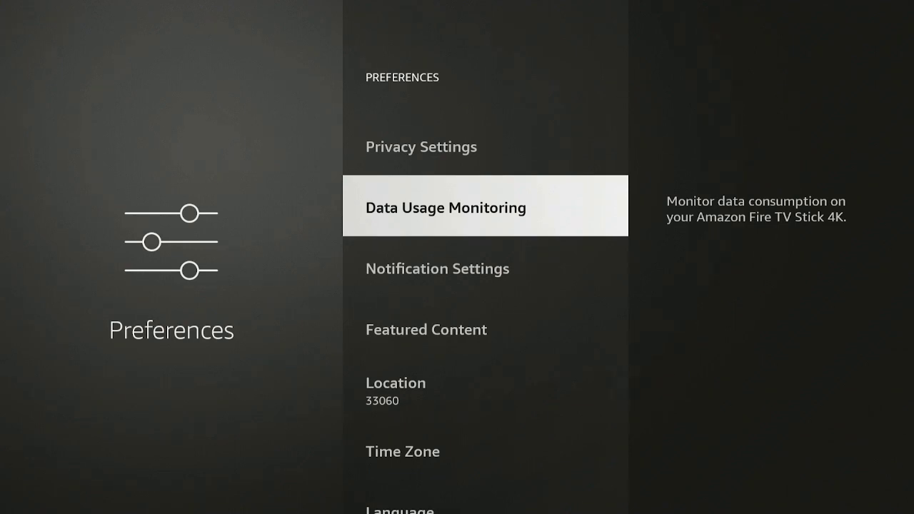
Step: Review the Do Not Interrupt option and the per-app notification list in Notification Settings
key("Down")
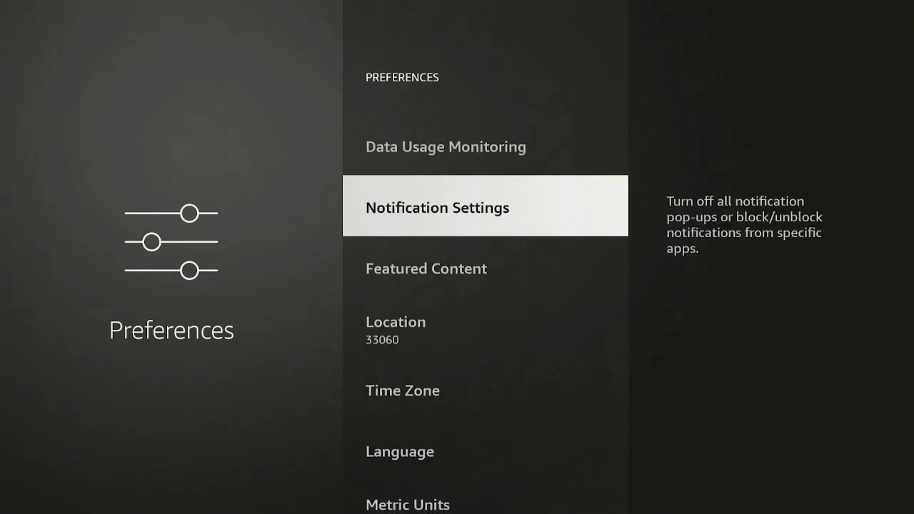
key("Return")
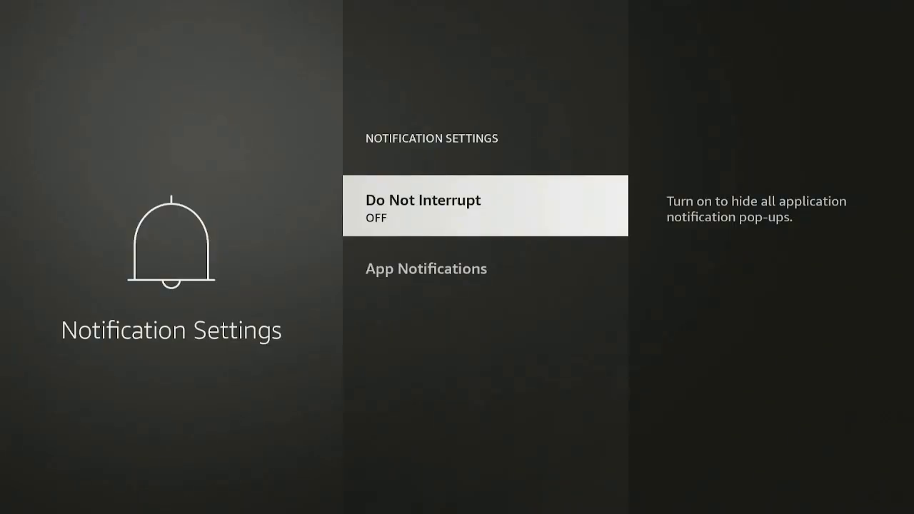
key("Down")
key("Return")
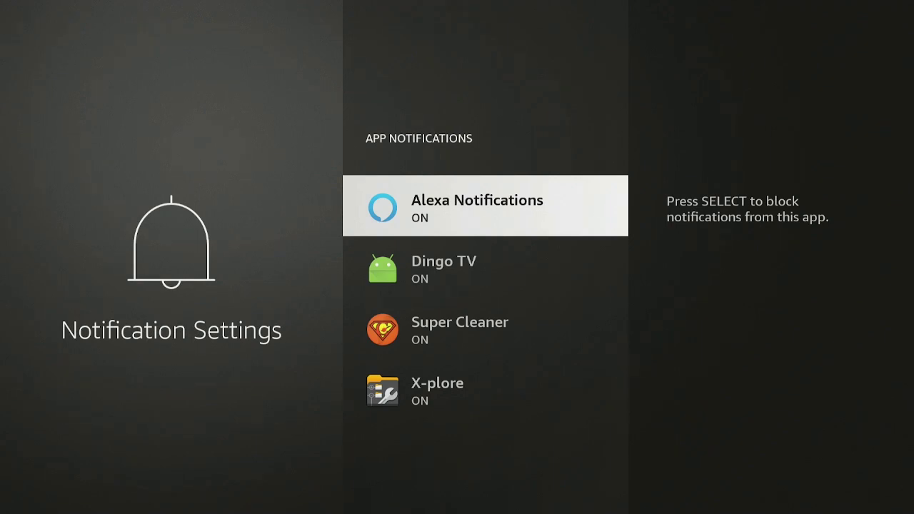
key("Escape")
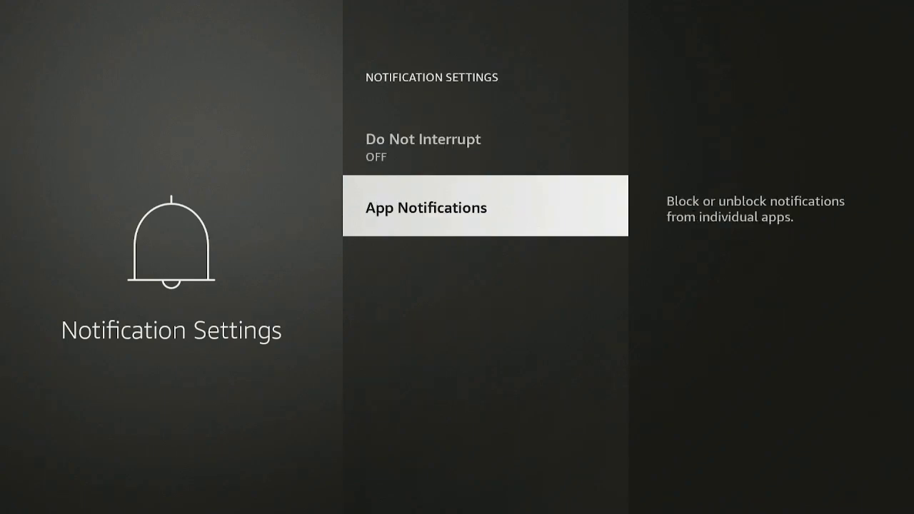
key("Escape")
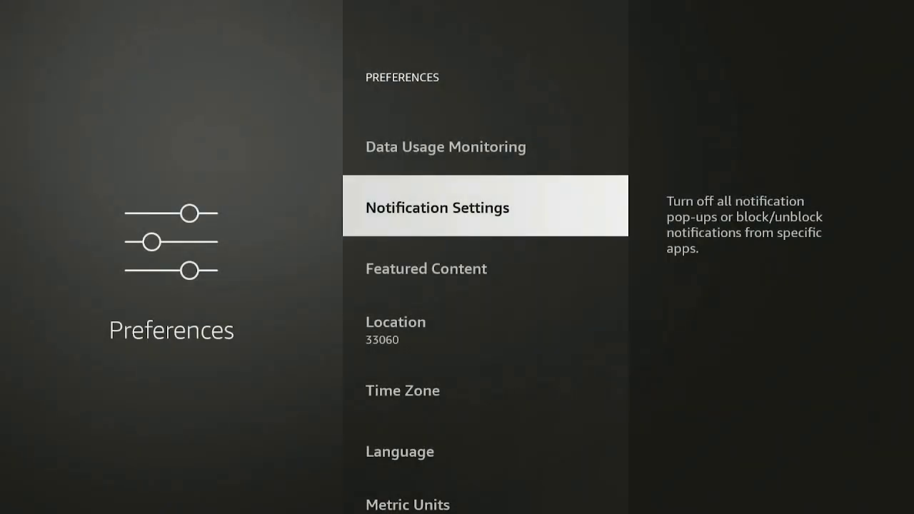
Step: Turn off Allow Video Autoplay and Allow Audio Autoplay for Featured Content, and return to the home screen
key("Down")
key("Return")
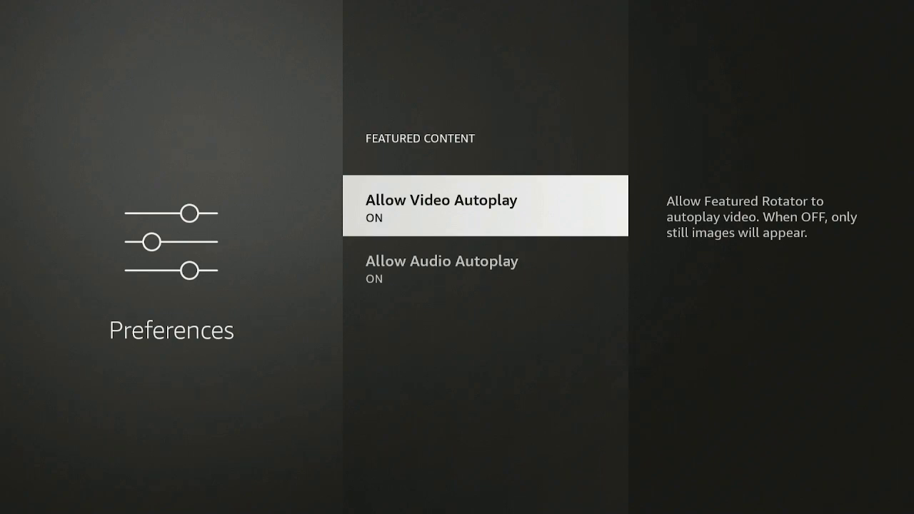
key("Return")
key("Down")
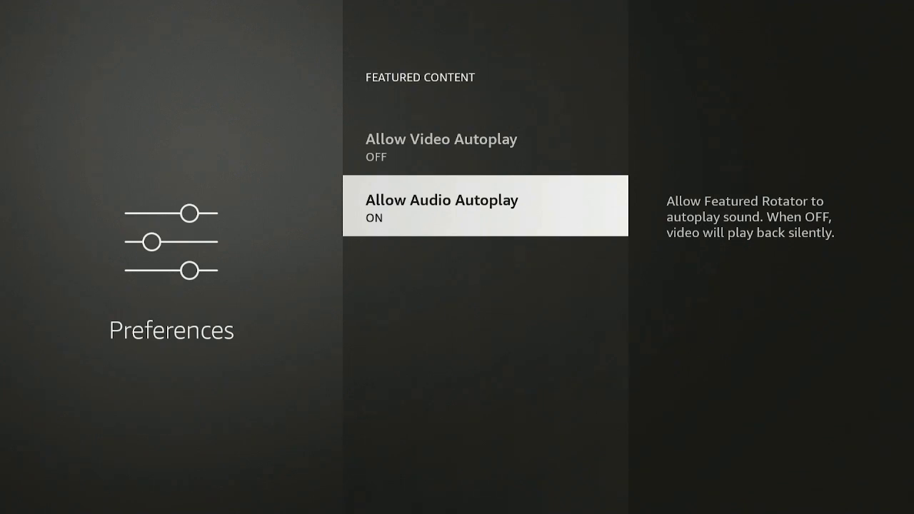
key("Return")
key("Escape")
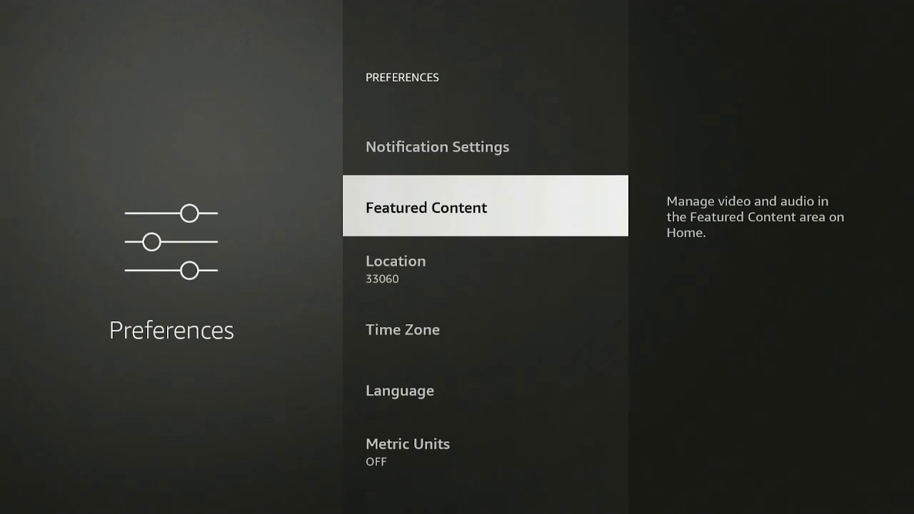
key("Escape")
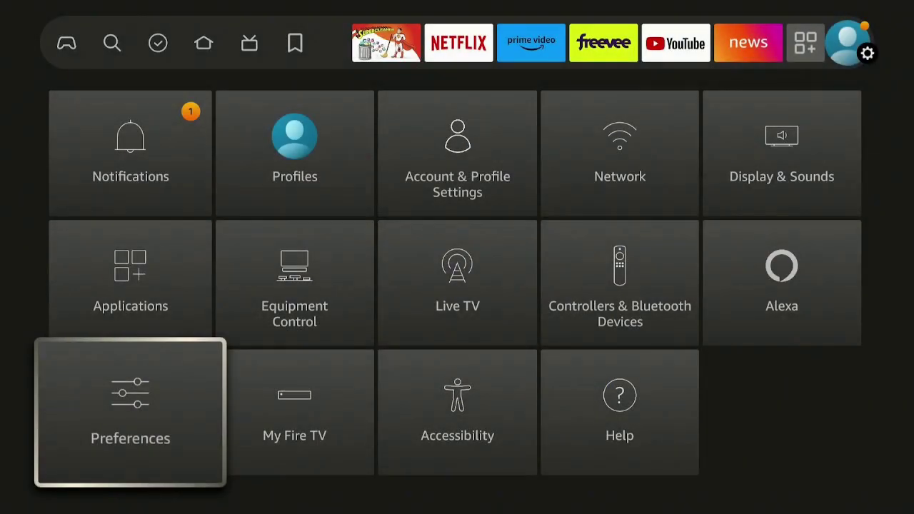
key("Escape")
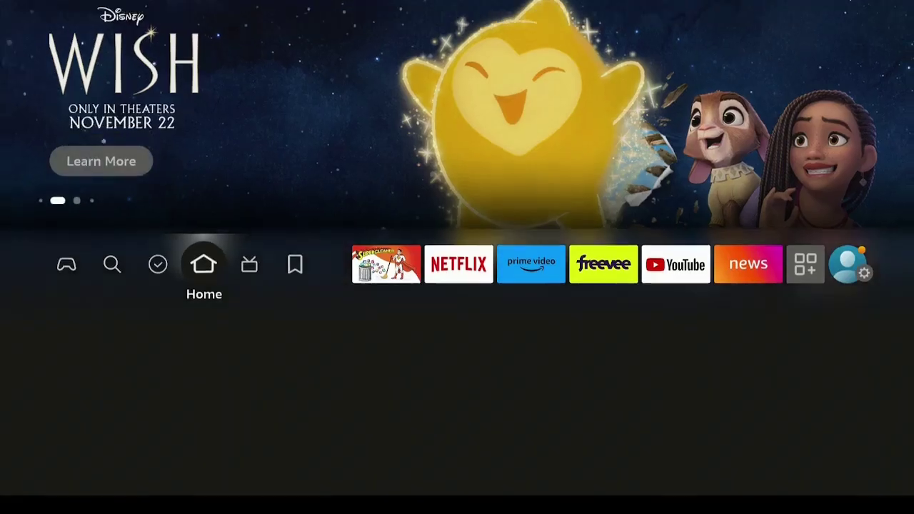